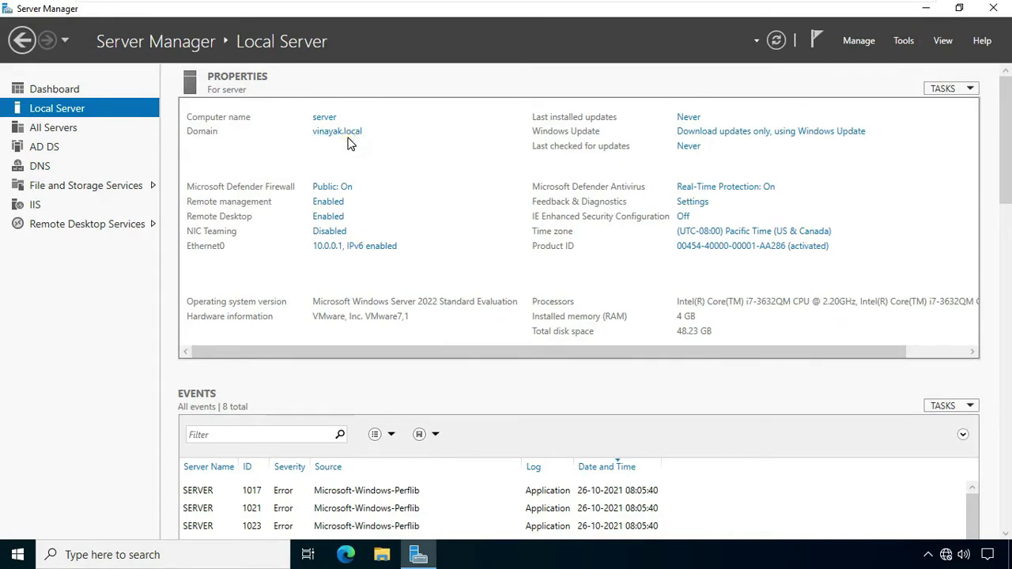
Leave the vinayak.local server and switch to the Server2022-1 virtual machine's desktop
left_click(318, 252)
left_click(636, 16)
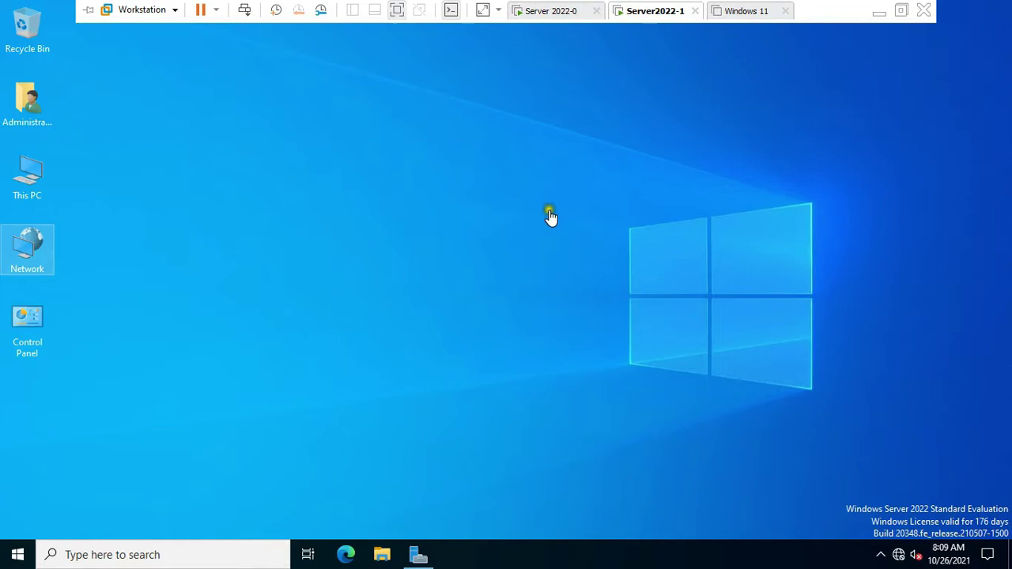
Open Server Manager maximized on svr2 and review Local Server: WORKGROUP, IP 10.0.0.2
left_click(416, 553)
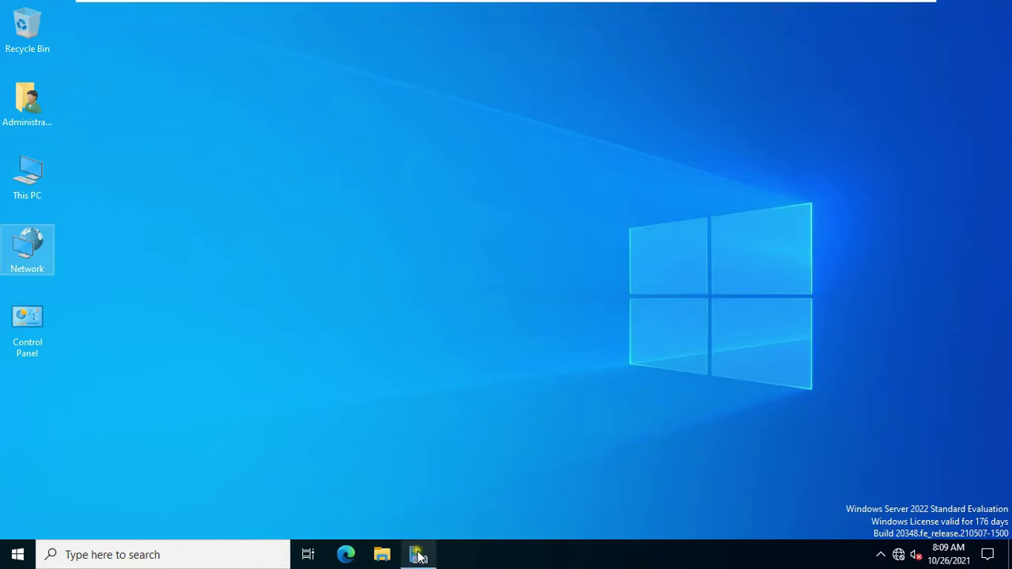
left_click(433, 58)
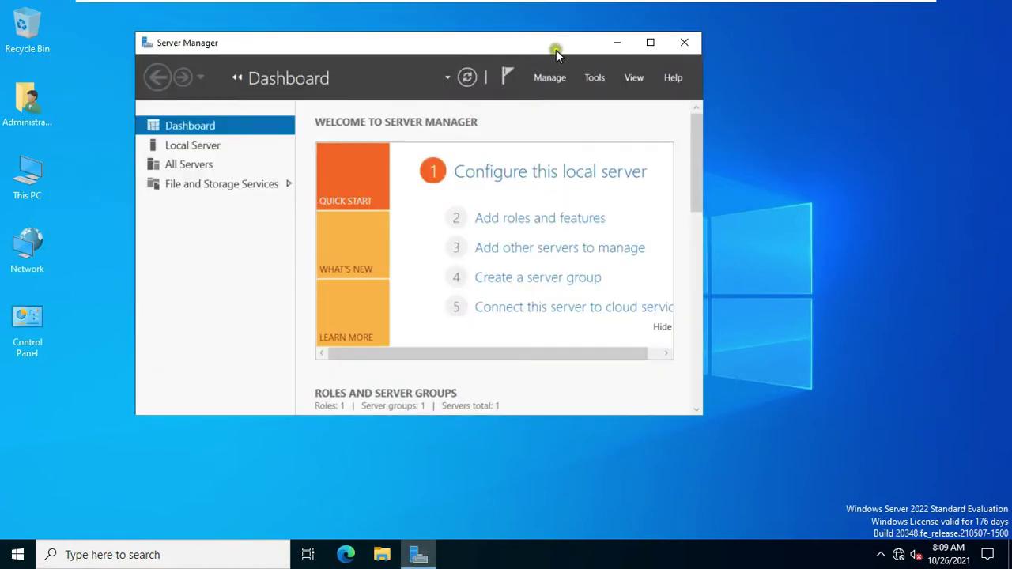
left_click(650, 42)
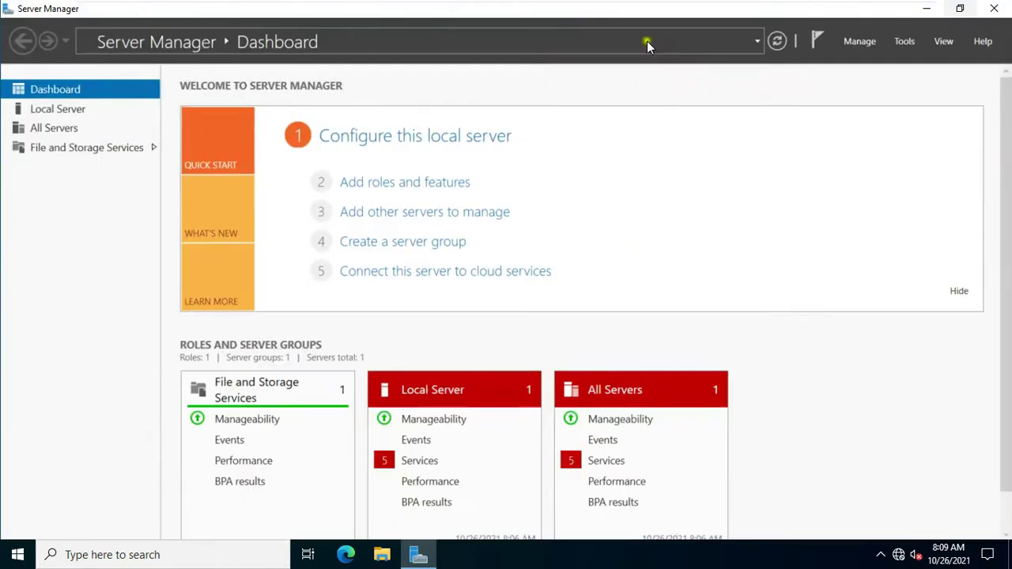
left_click(76, 109)
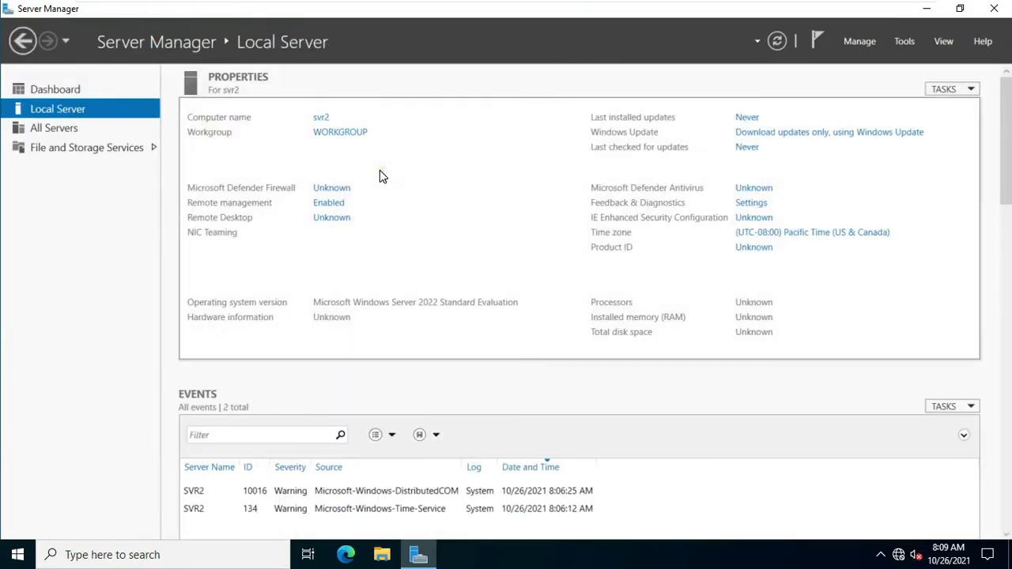
left_click(319, 120)
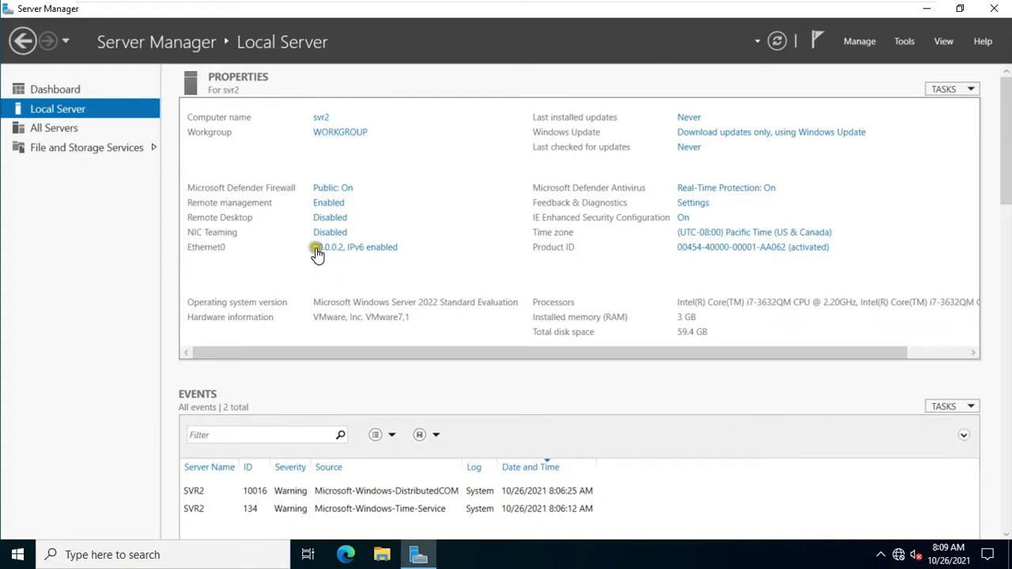
left_click(361, 252)
left_click(490, 238)
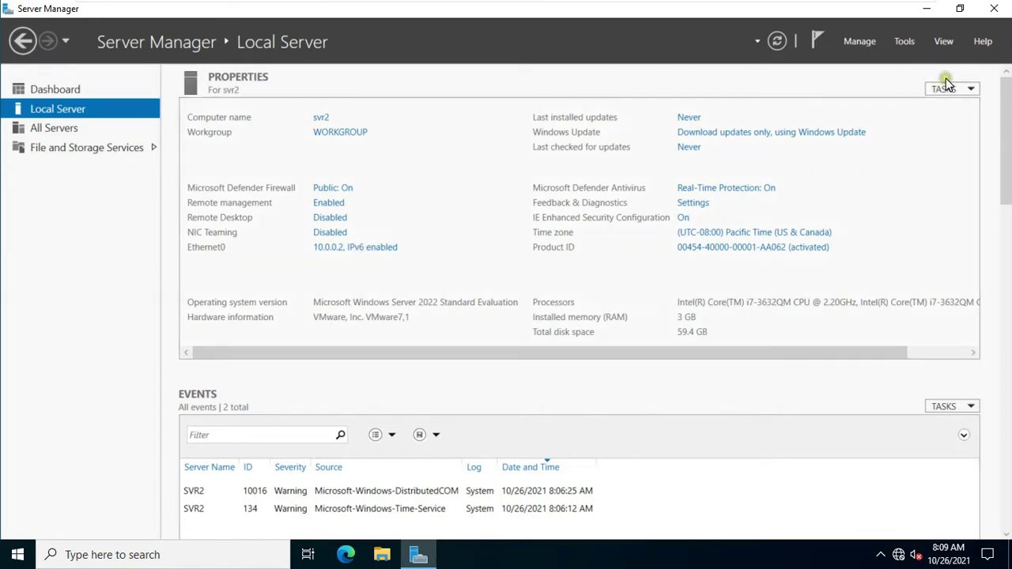
From the Dashboard, start a role-based Add Roles and Features installation targeting svr2
left_click(67, 89)
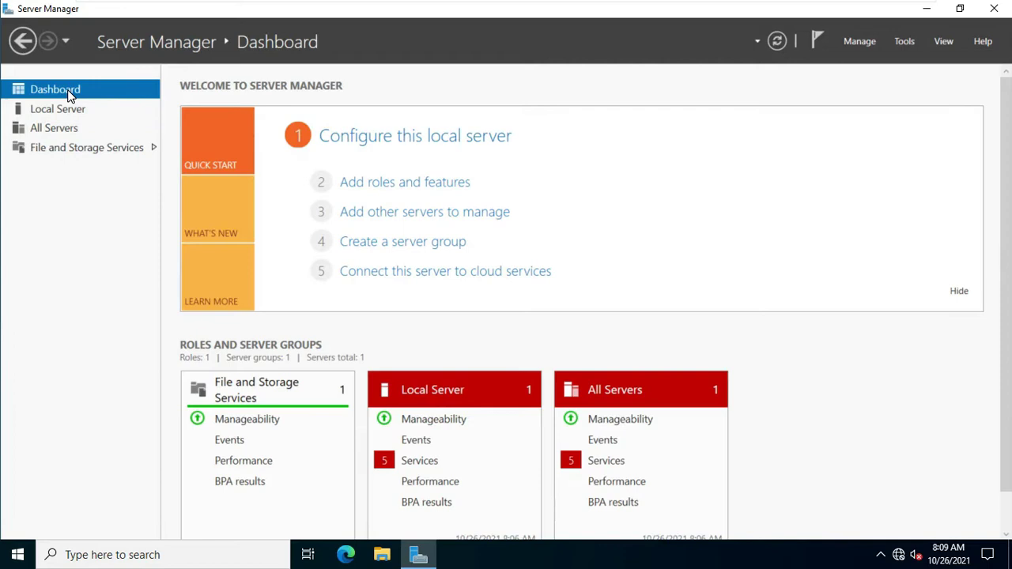
left_click(408, 185)
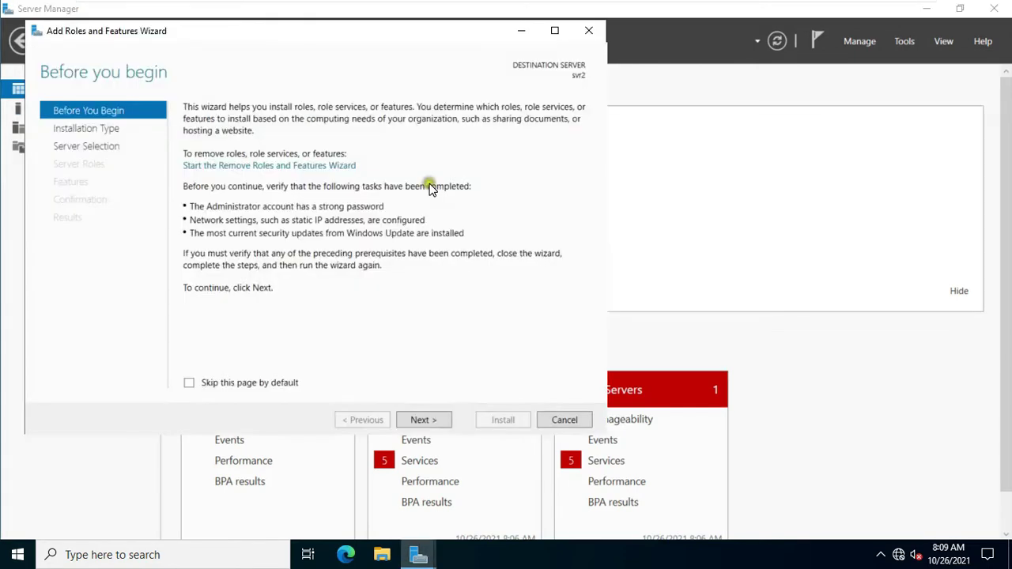
left_click(423, 420)
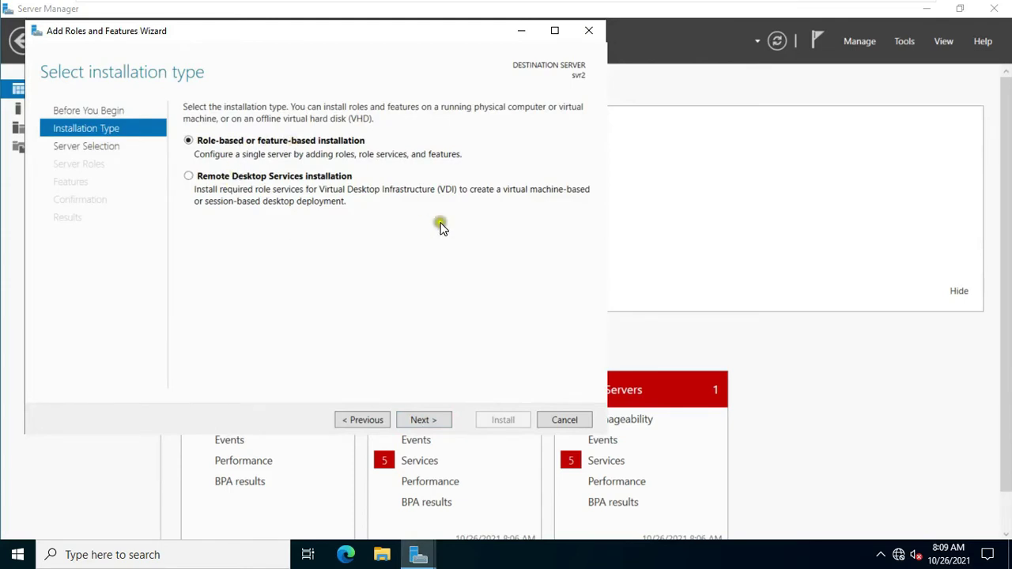
left_click(420, 417)
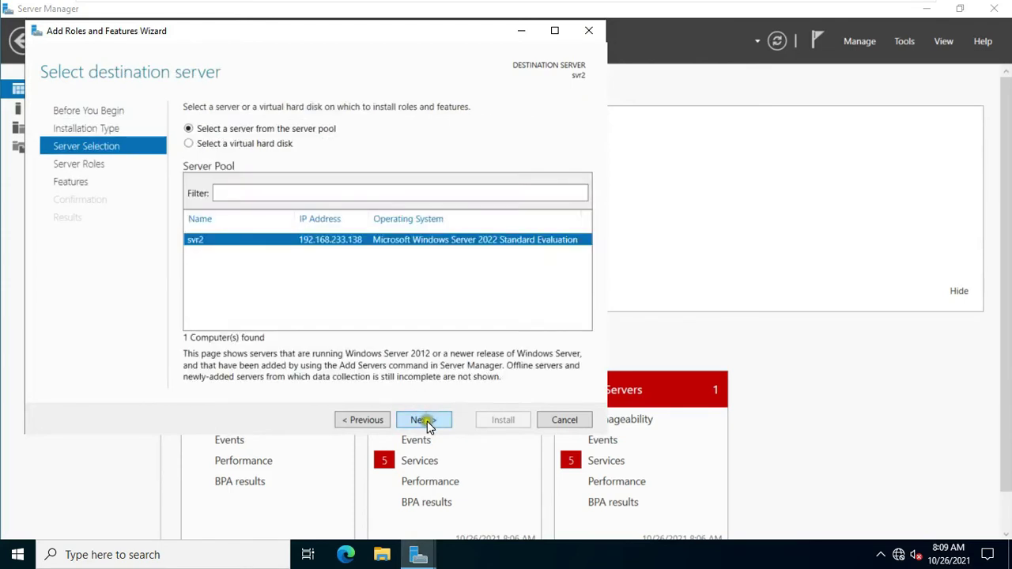
left_click(425, 424)
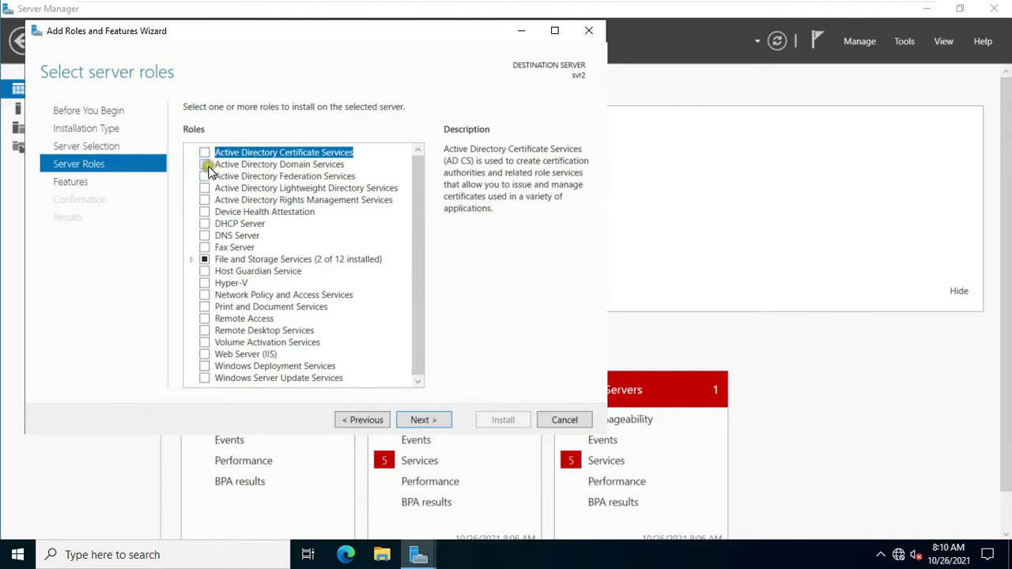
Install Active Directory Domain Services with its required management features, allowing automatic restart
left_click(206, 166)
left_click(358, 359)
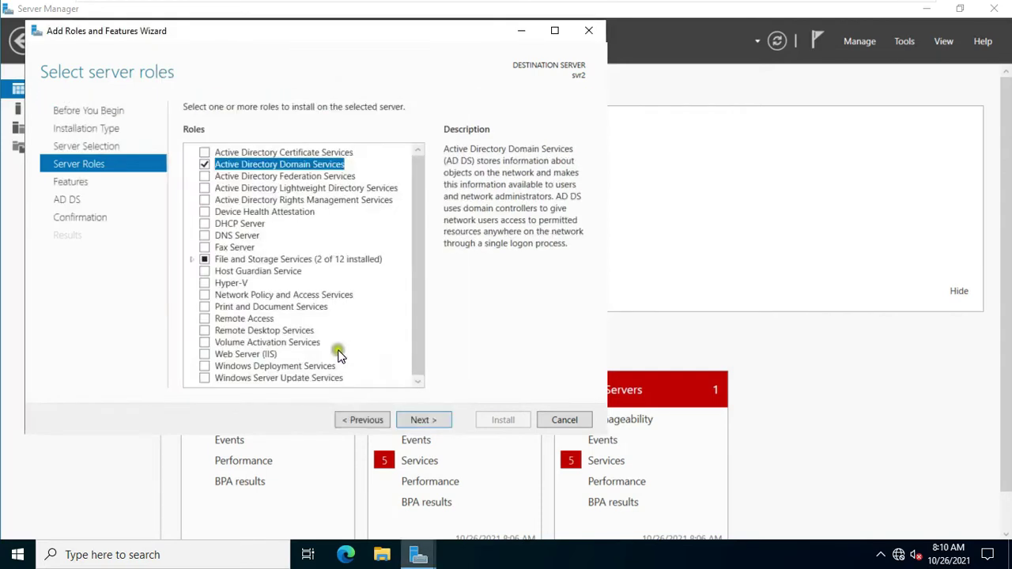
left_click(427, 423)
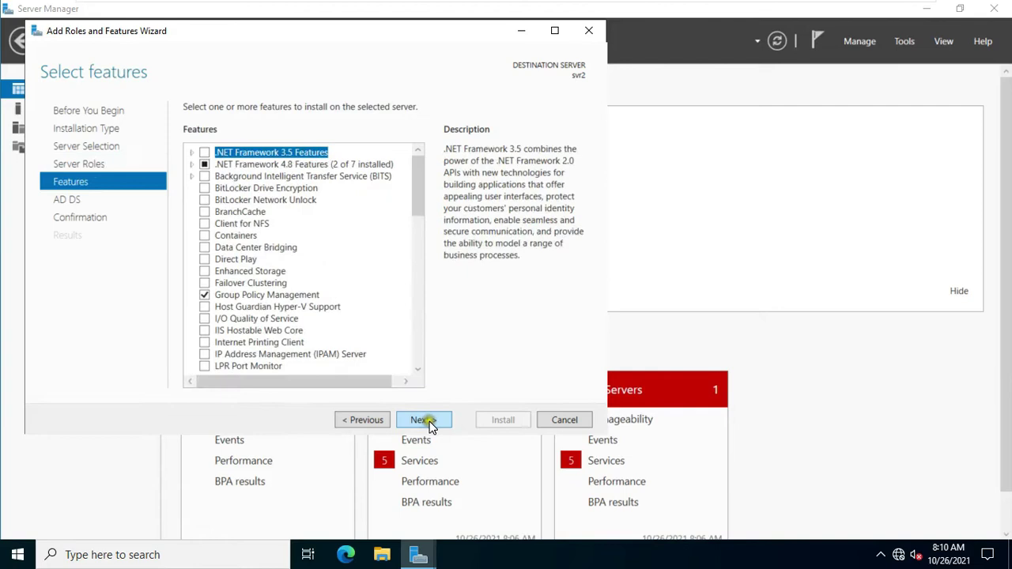
left_click(421, 417)
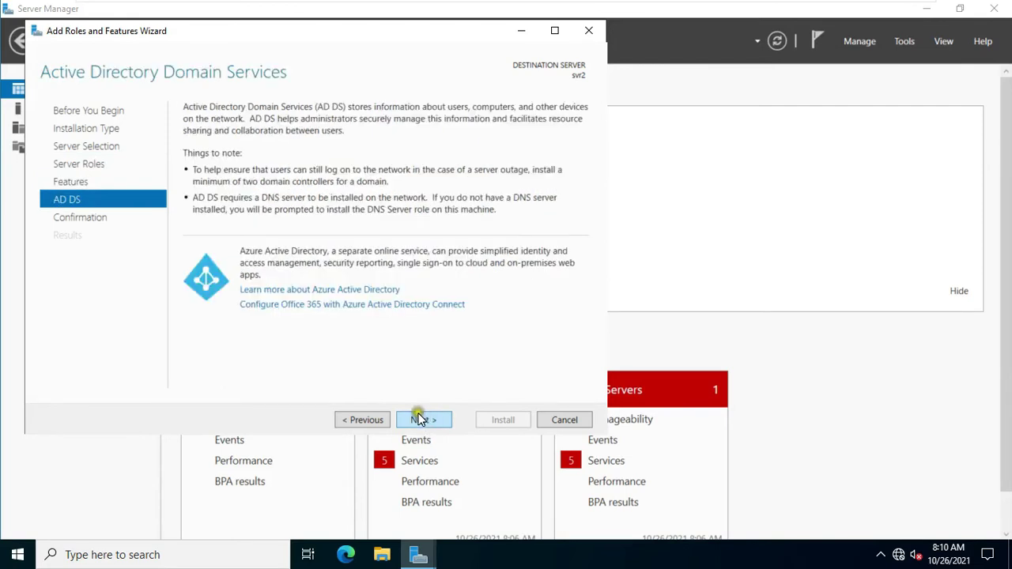
left_click(421, 416)
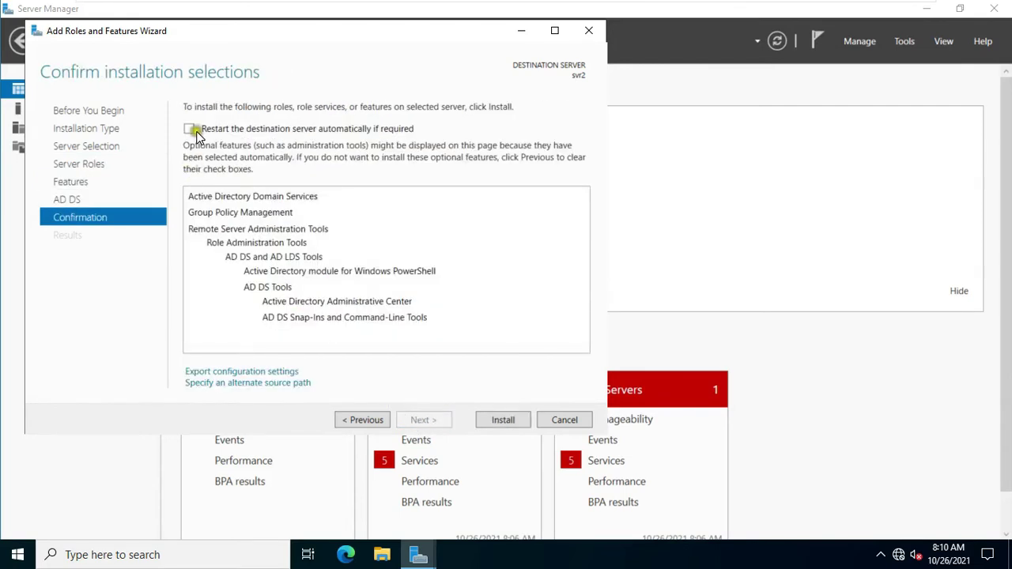
left_click(189, 128)
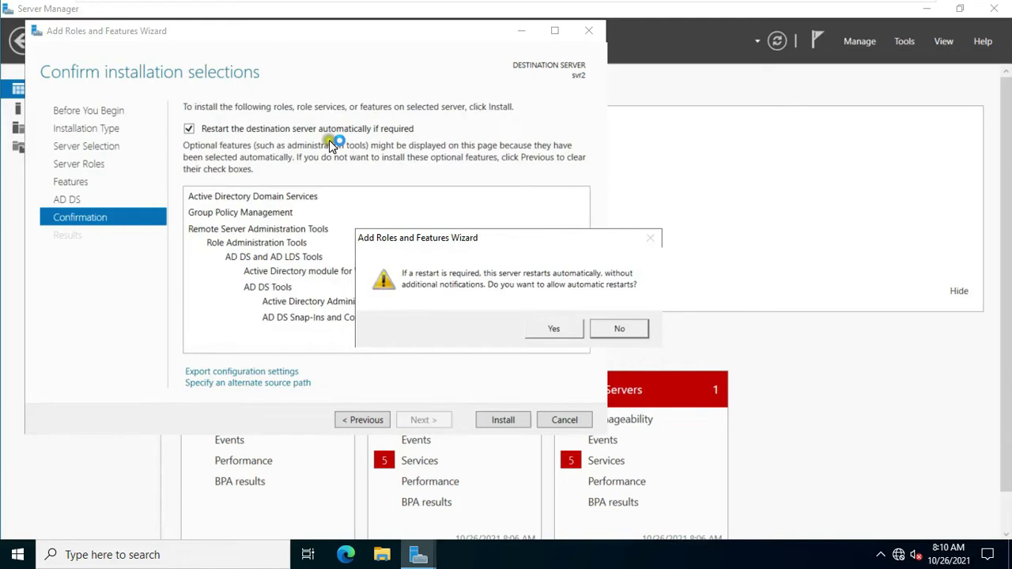
left_click(556, 328)
left_click(503, 419)
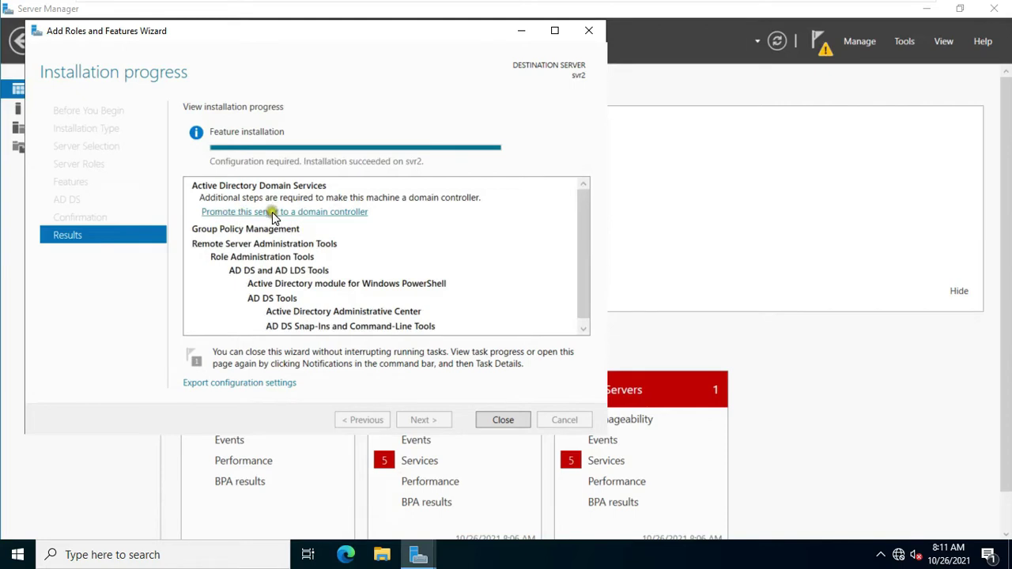
Begin adding svr2 as a domain controller to vinayak.local and enter administrator credentials
left_click(318, 212)
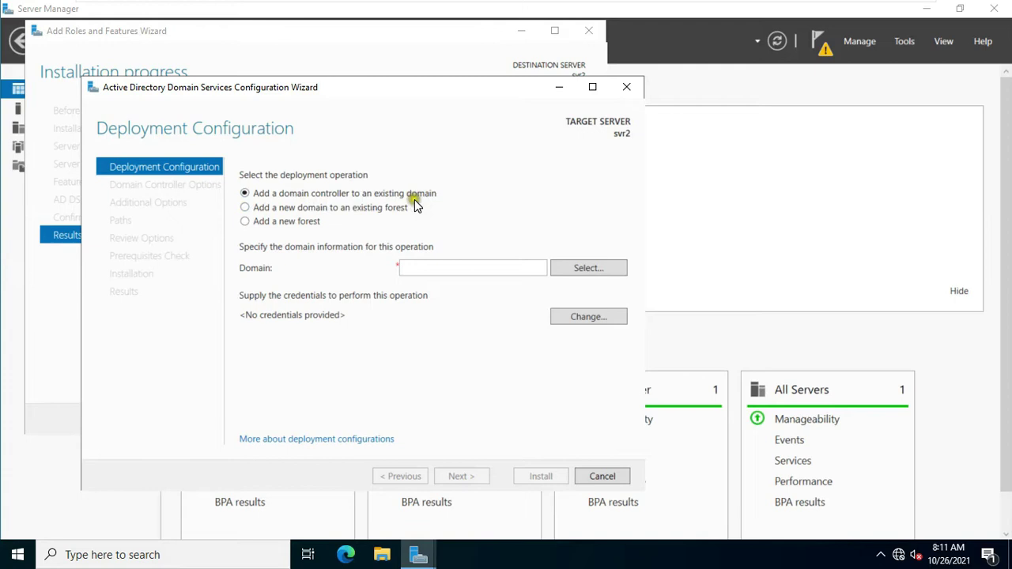
left_click(470, 267)
type("vinayak.local")
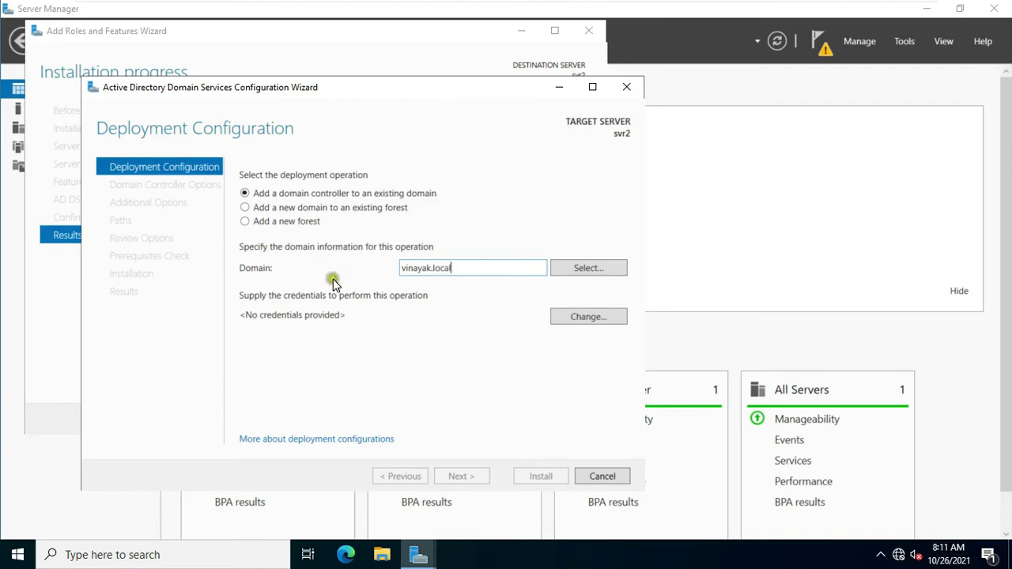
left_click(581, 318)
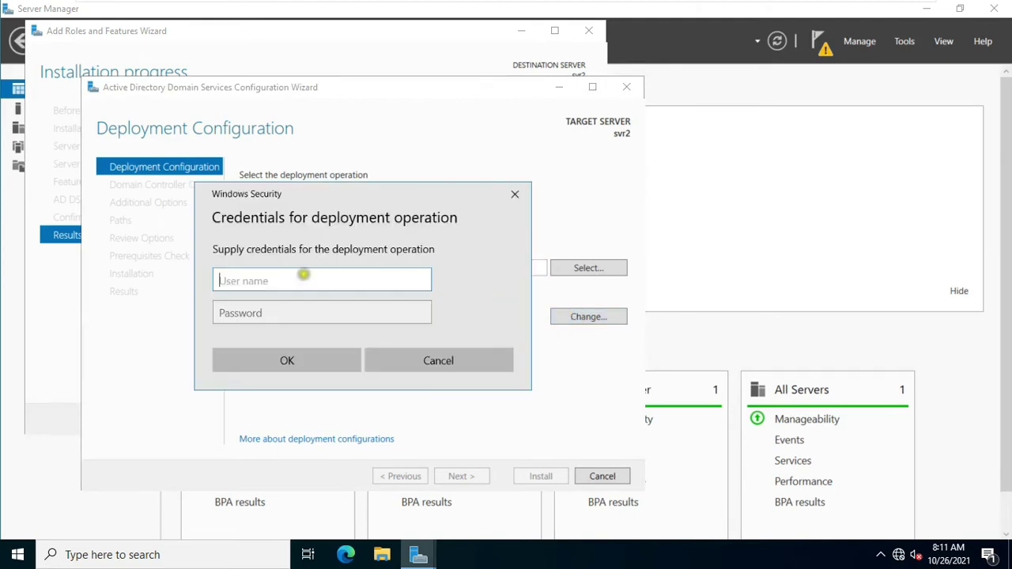
type("administrator")
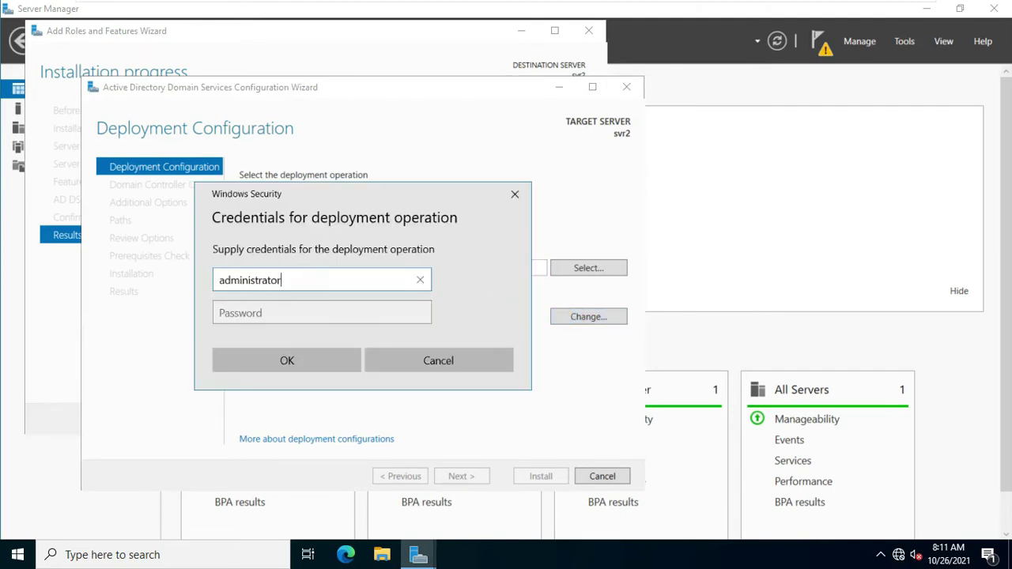
key("Tab")
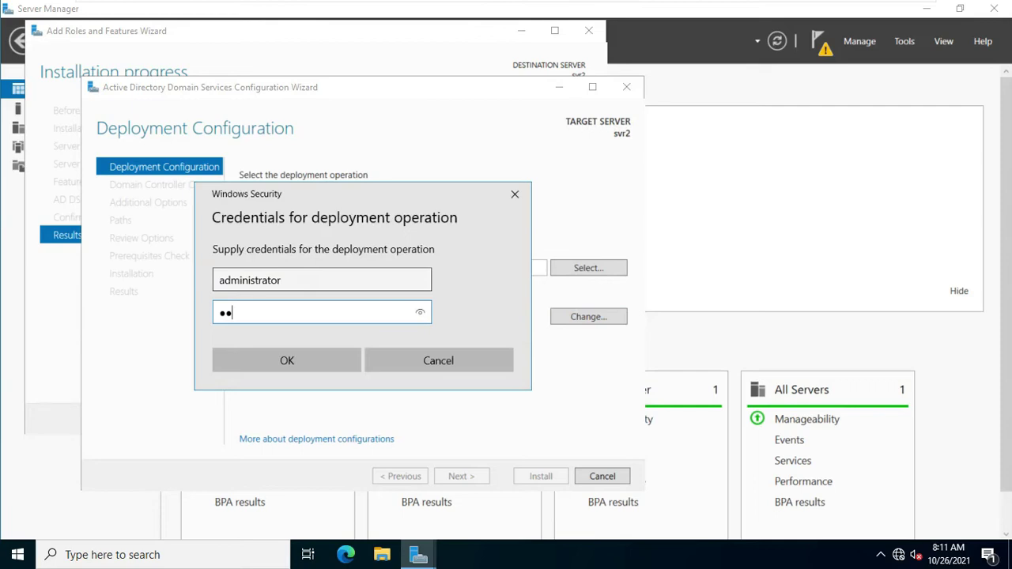
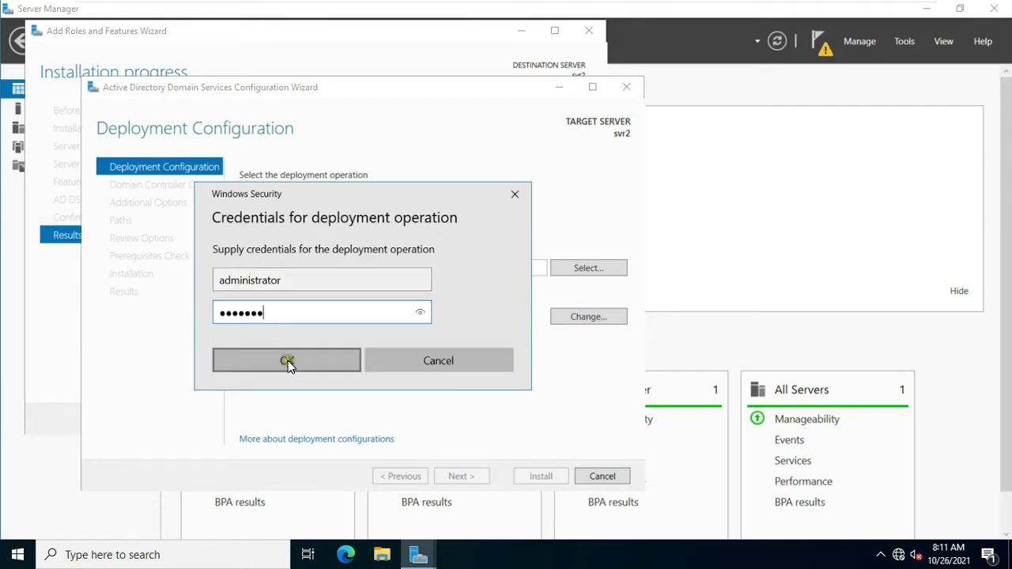
left_click(287, 360)
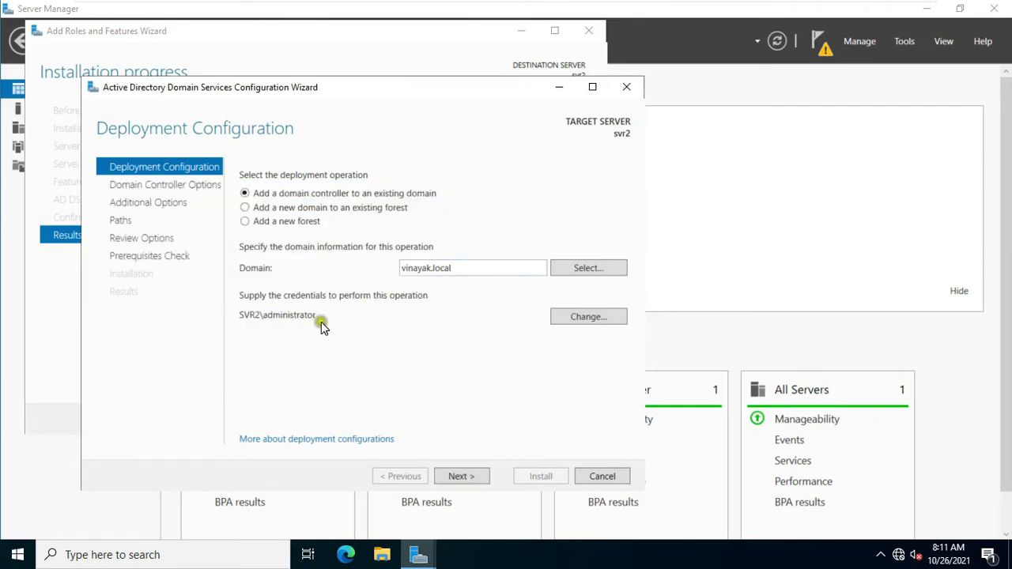
After the account name error, re-enter credentials as the vinayak domain administrator account
left_click(474, 474)
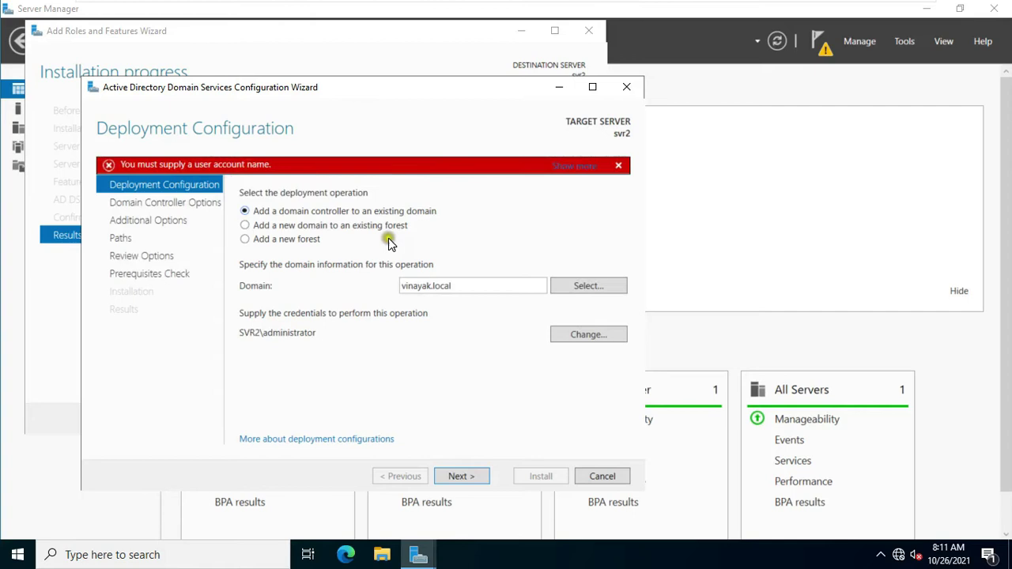
left_click(586, 335)
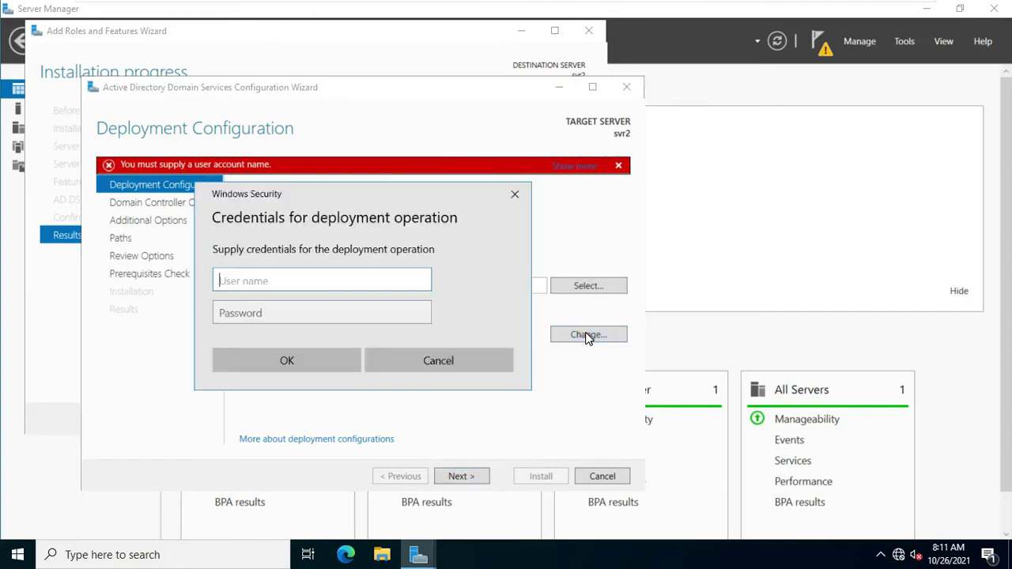
type("vina")
type("yak\\")
type("administrator")
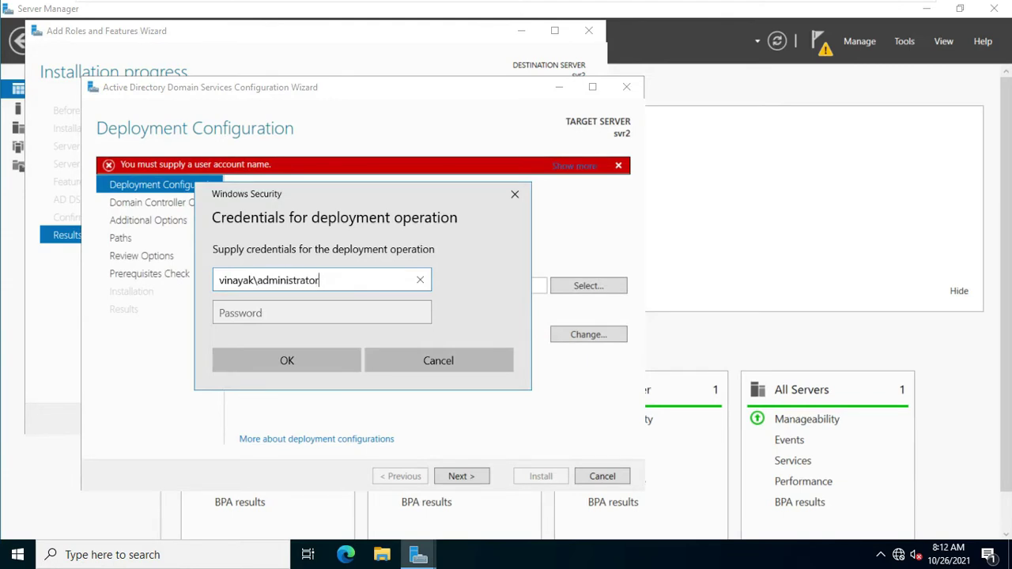
key("Tab")
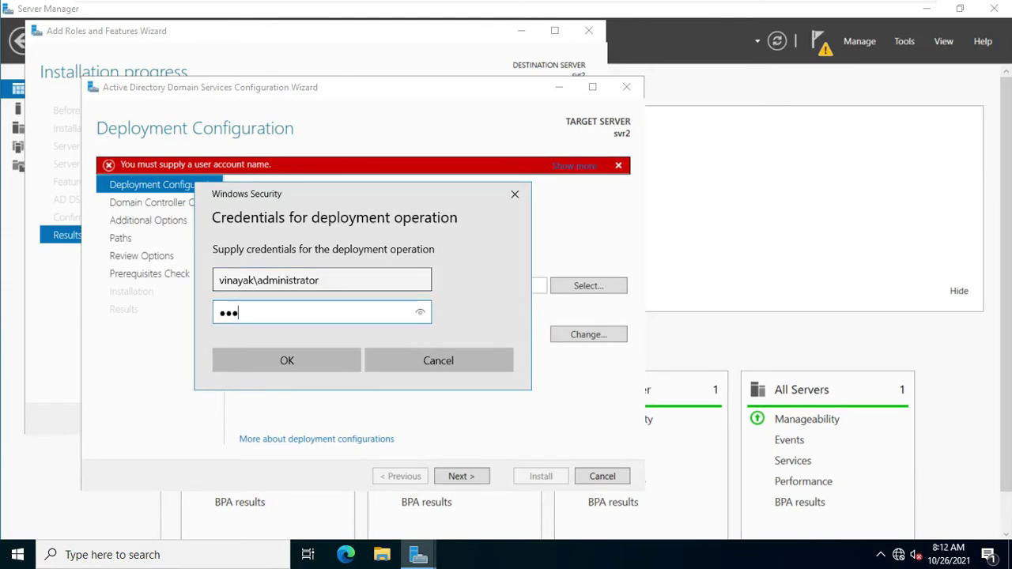
left_click(288, 360)
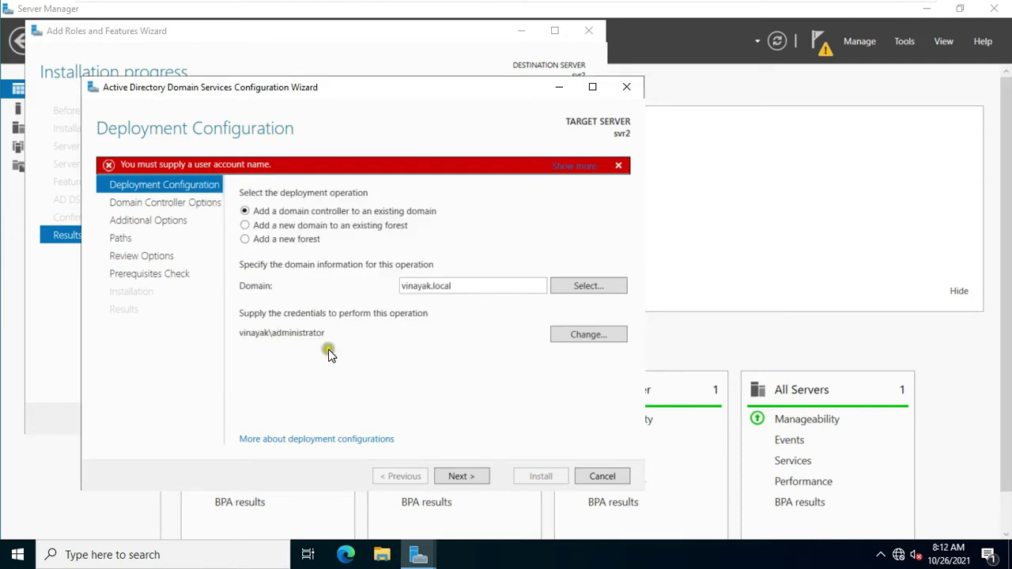
Make svr2 a read-only domain controller, set the DSRM password, and keep default replication groups
left_click(459, 476)
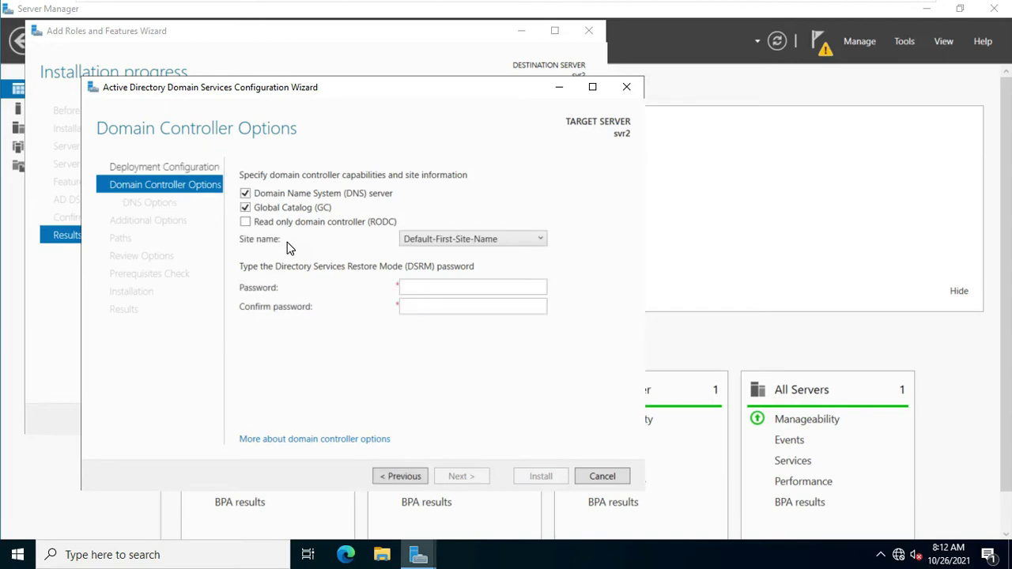
left_click(246, 222)
left_click(424, 286)
type("1")
left_click(434, 306)
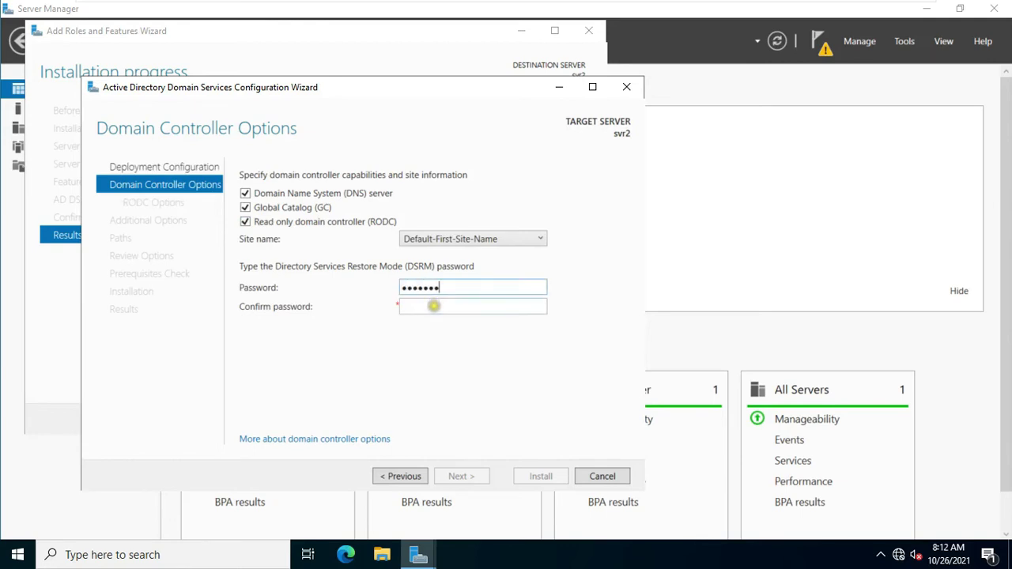
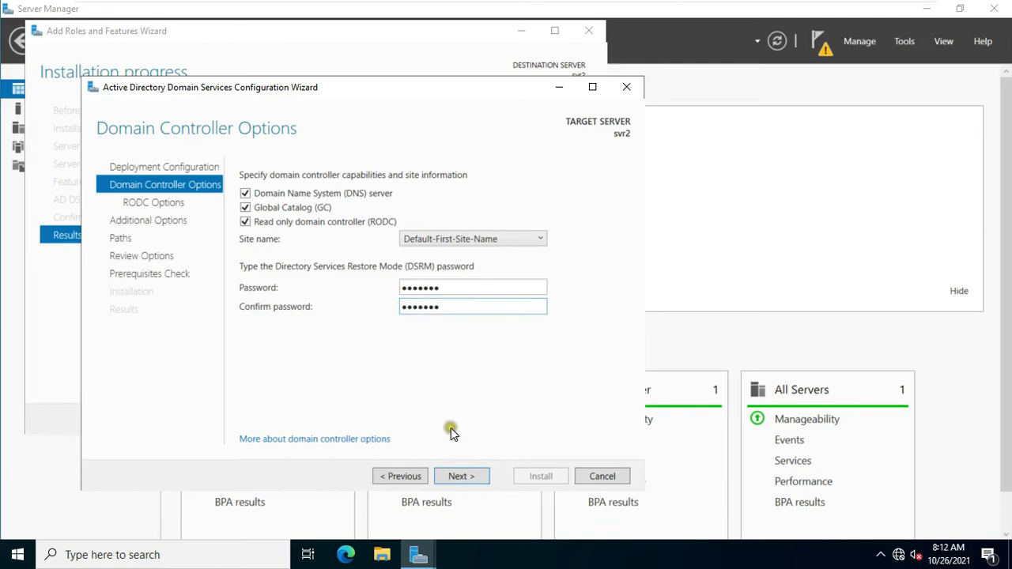
left_click(462, 476)
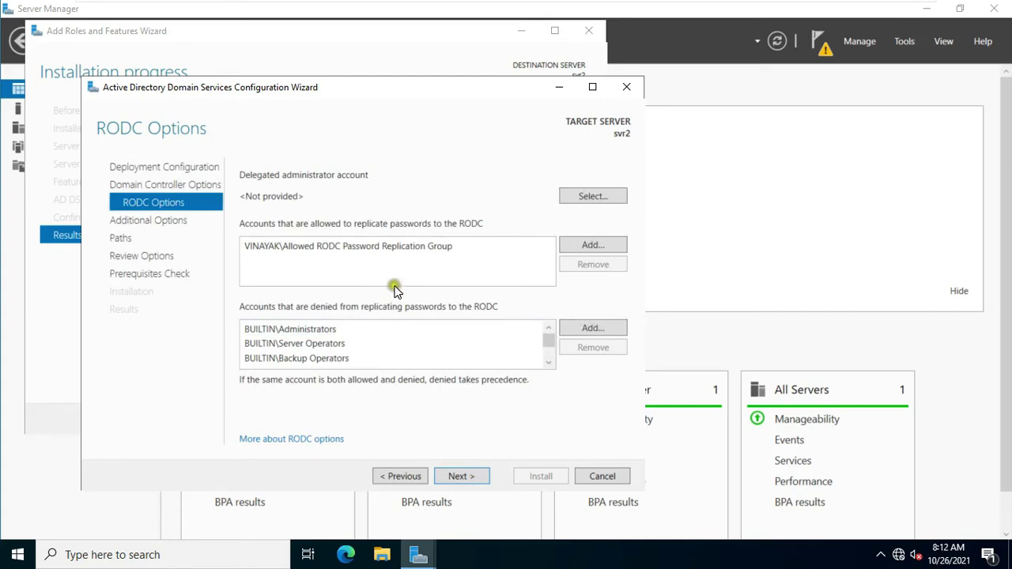
Replicate from server.vinayak.local, keep default paths, and run the prerequisites check
left_click(462, 476)
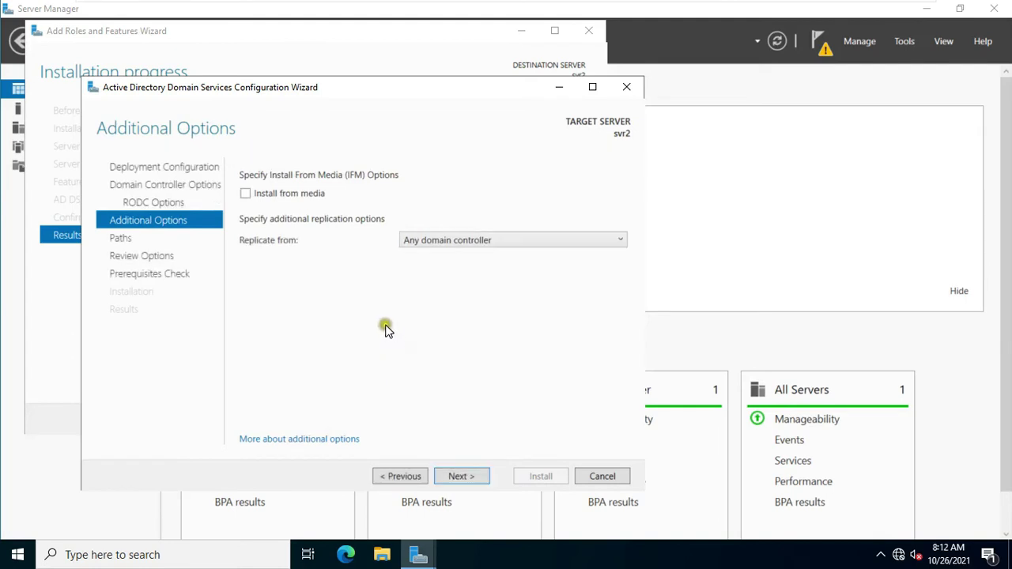
left_click(490, 241)
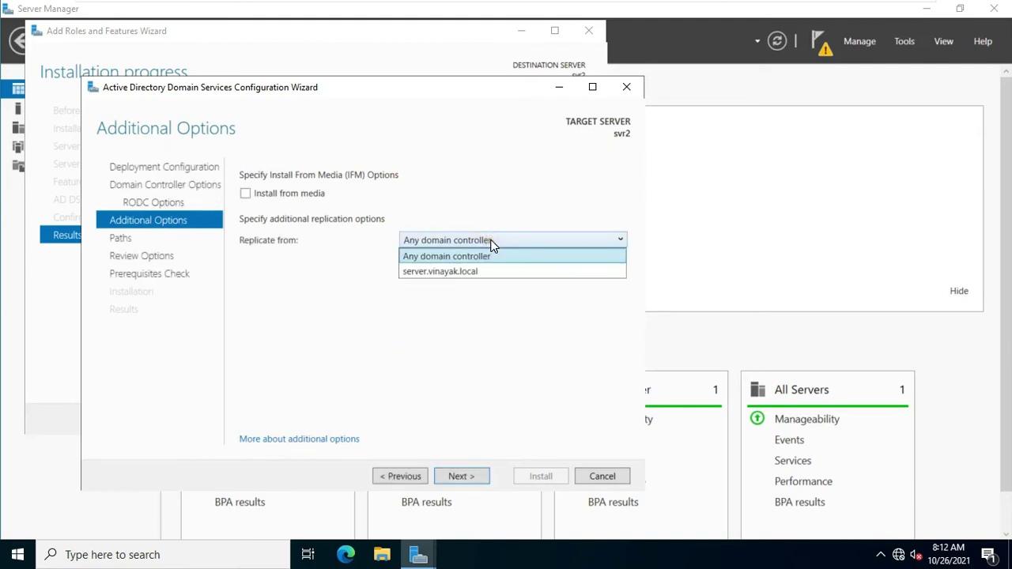
left_click(447, 271)
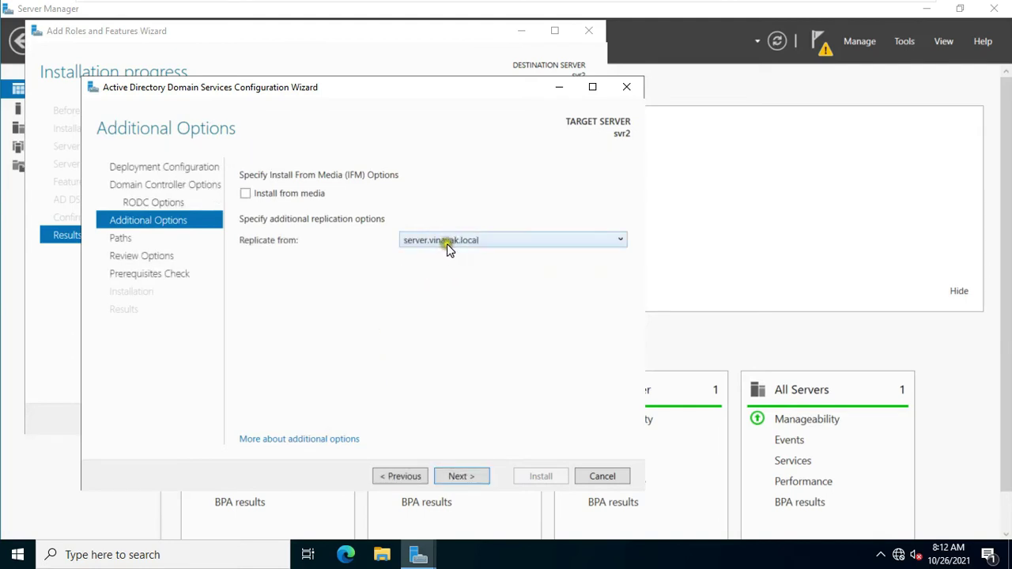
left_click(463, 478)
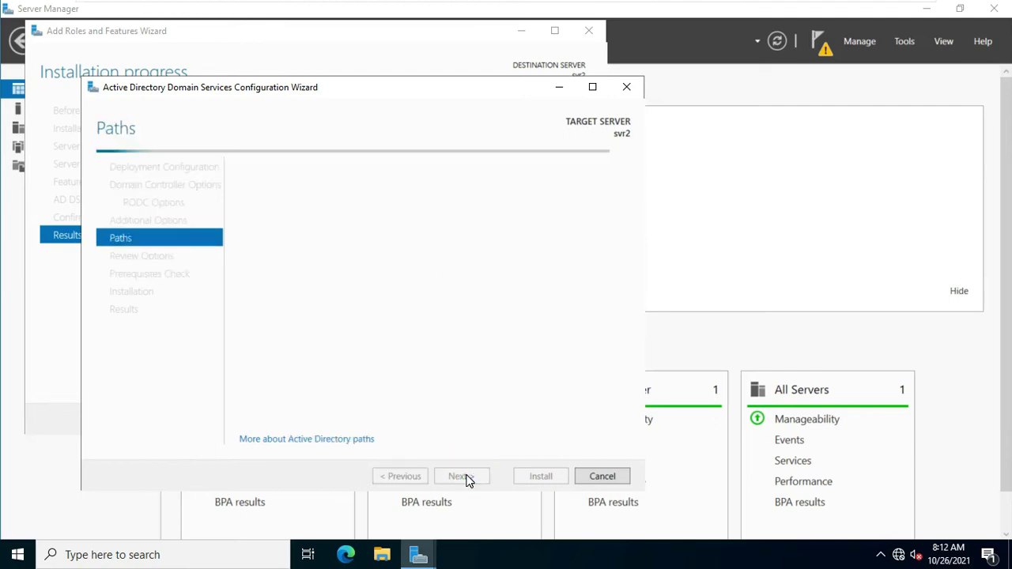
left_click(464, 479)
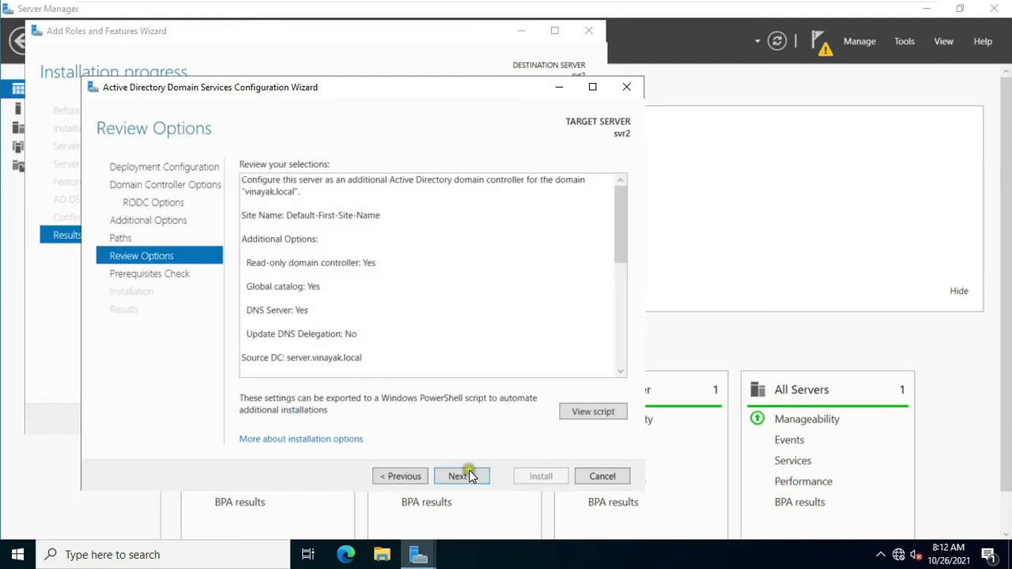
left_click(458, 477)
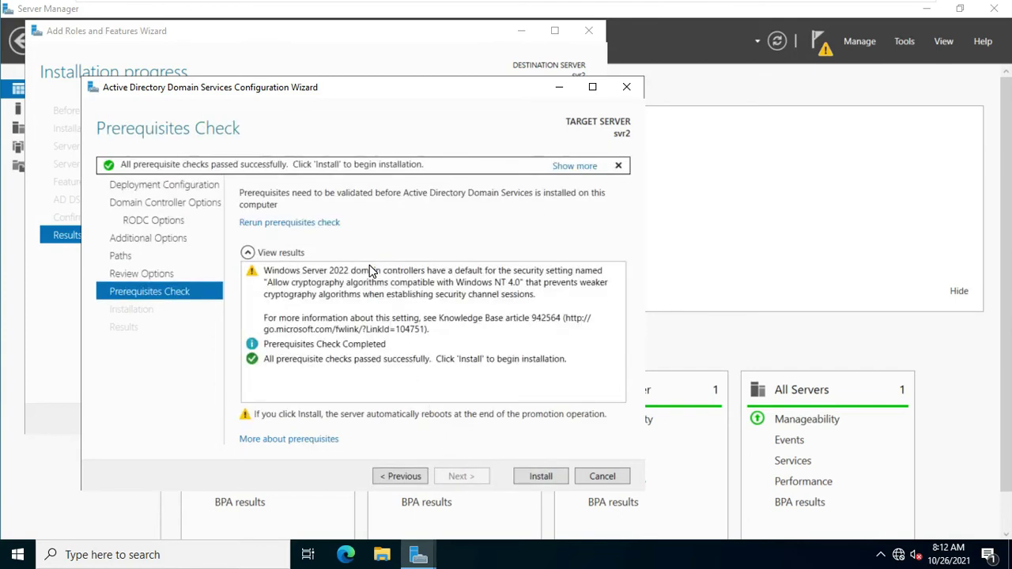
Install the read-only domain controller promotion and let svr2 restart
left_click(519, 481)
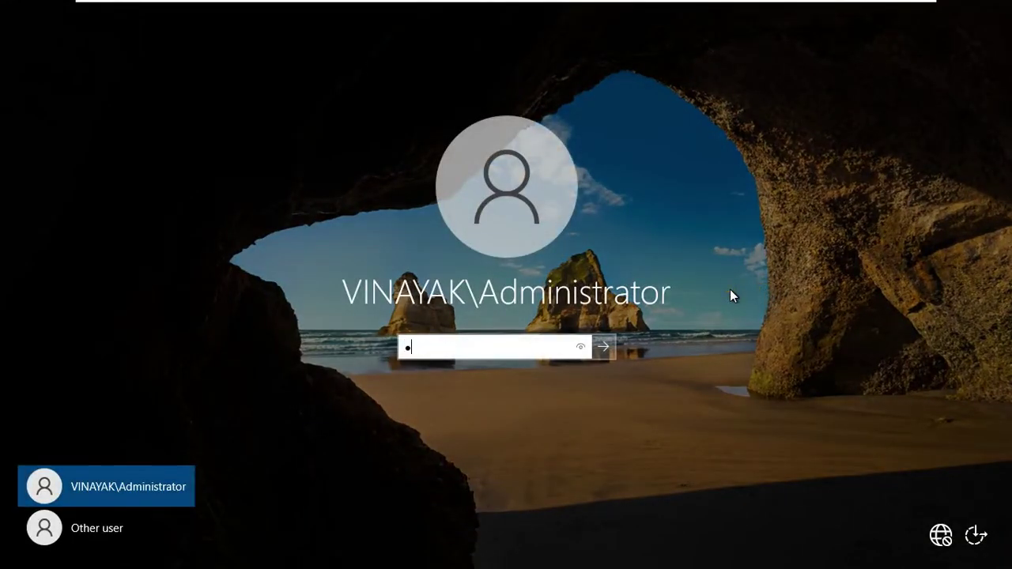
Sign in to the VINAYAK domain, dismiss the Admin Center notice, and show Server Manager's Tools list
key("Return")
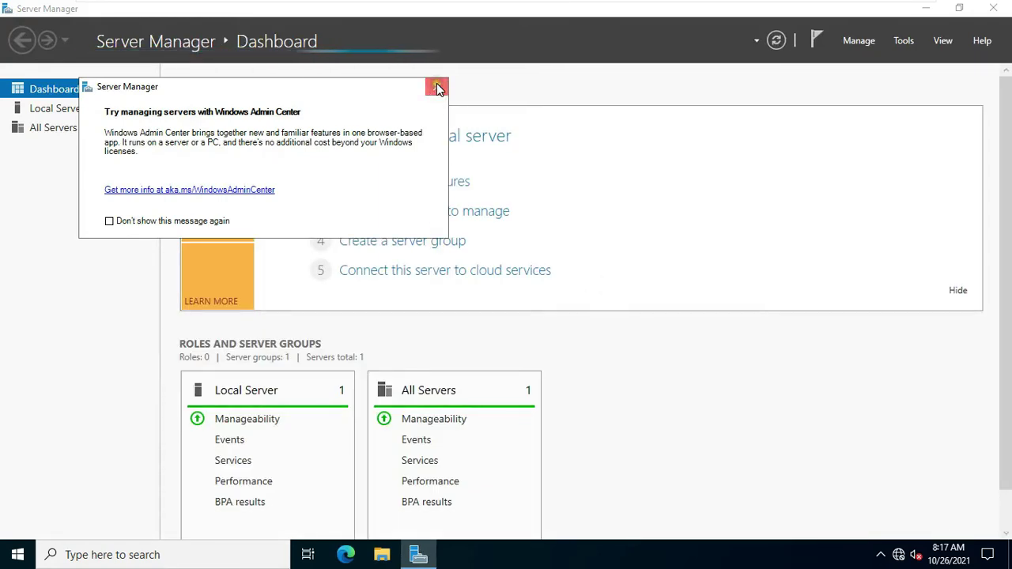
left_click(437, 87)
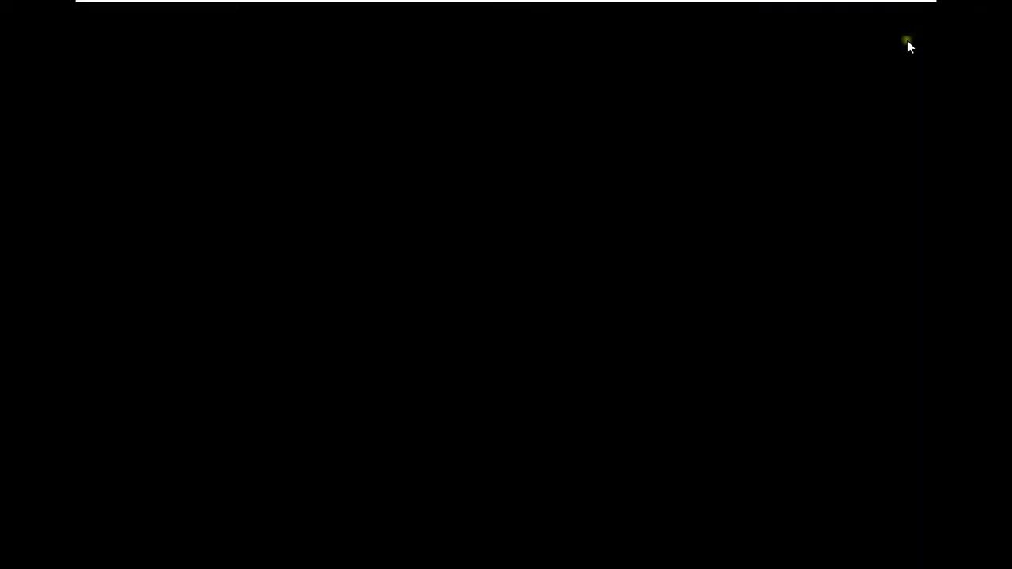
left_click(904, 40)
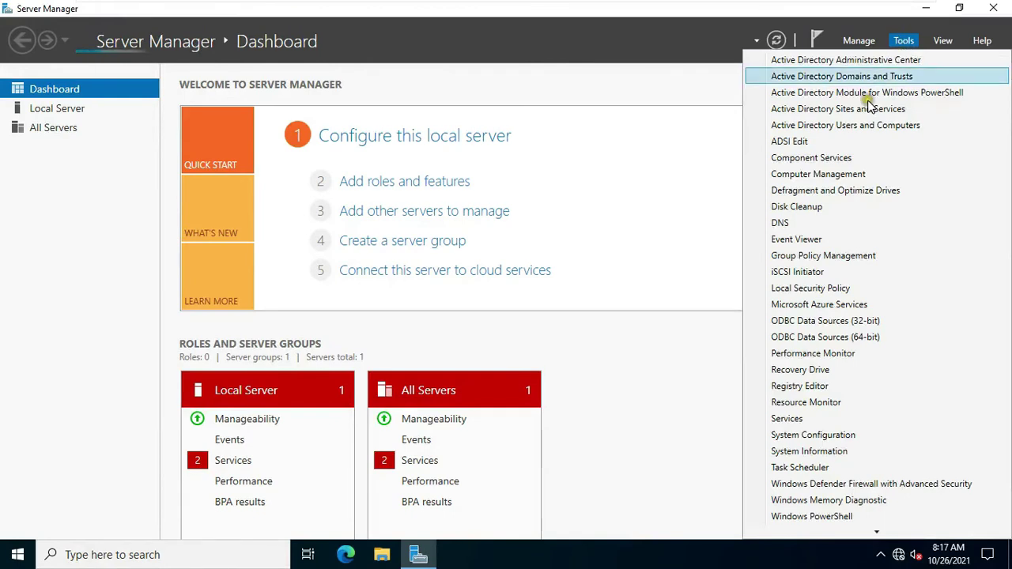
Show vinayak.local's Domain Controllers container in maximized ADUC, with SVR2's DC Type widened to read Read-only, GC
left_click(857, 125)
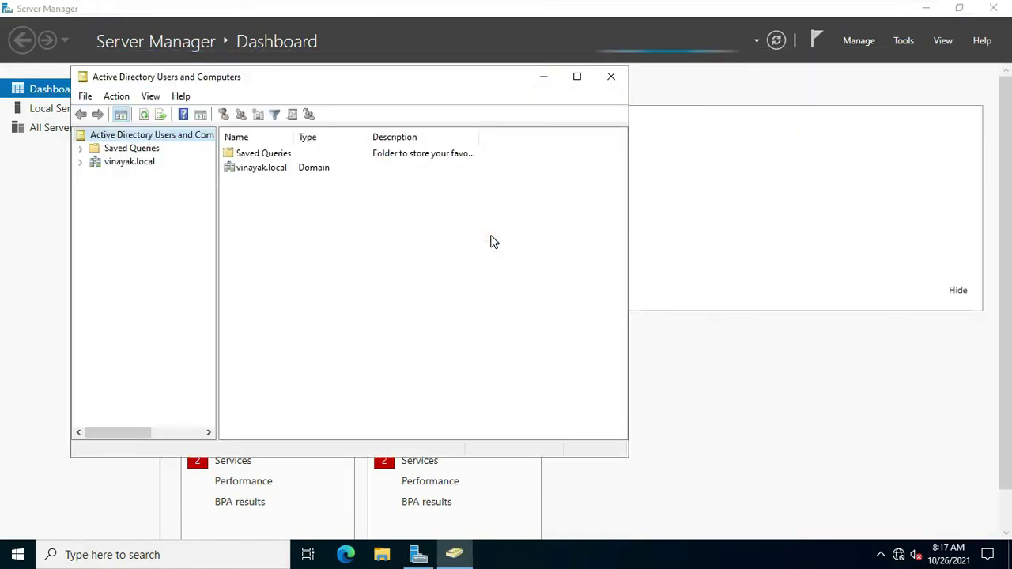
left_click(576, 79)
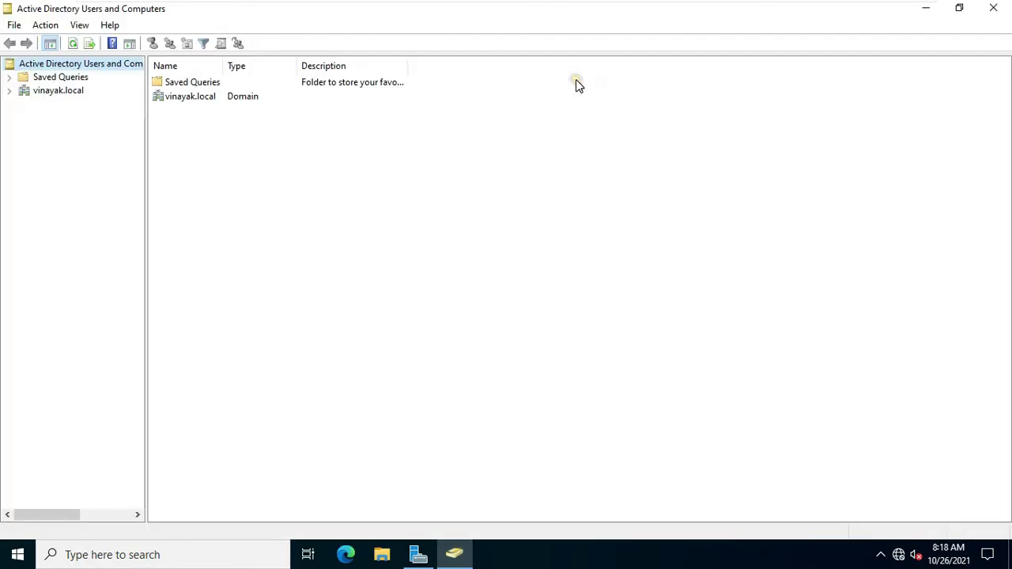
left_click(43, 90)
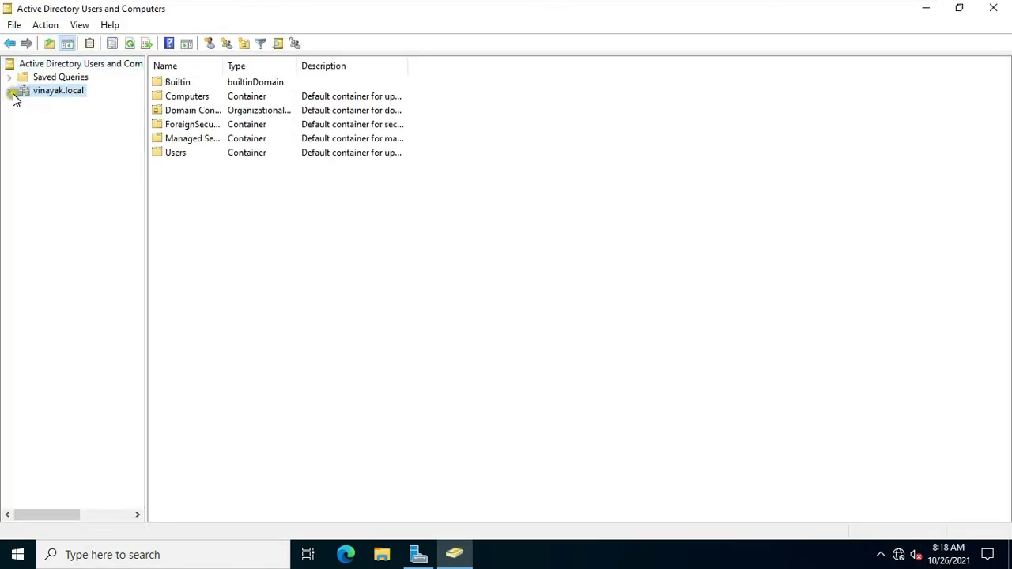
left_click(10, 91)
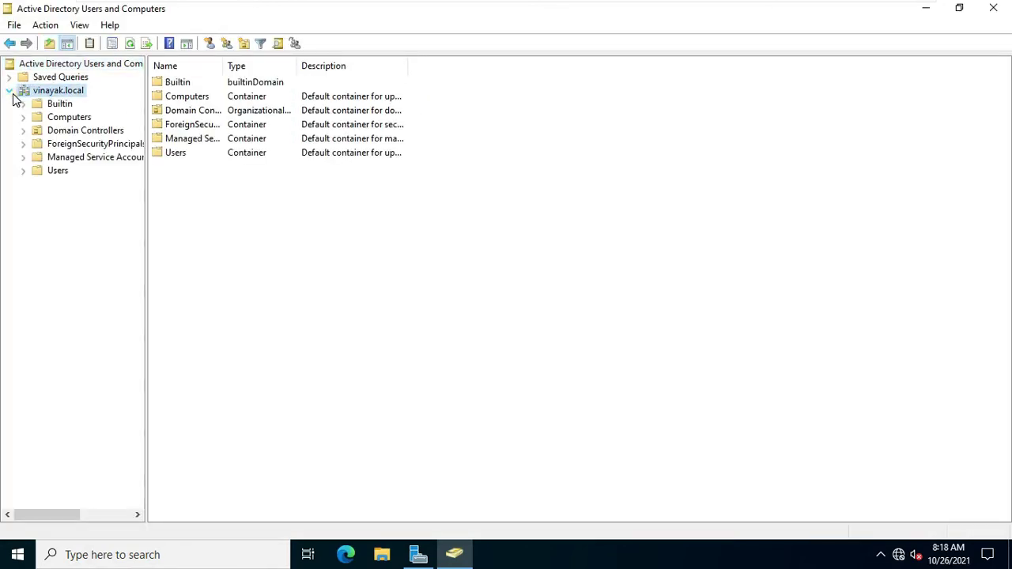
left_click(83, 119)
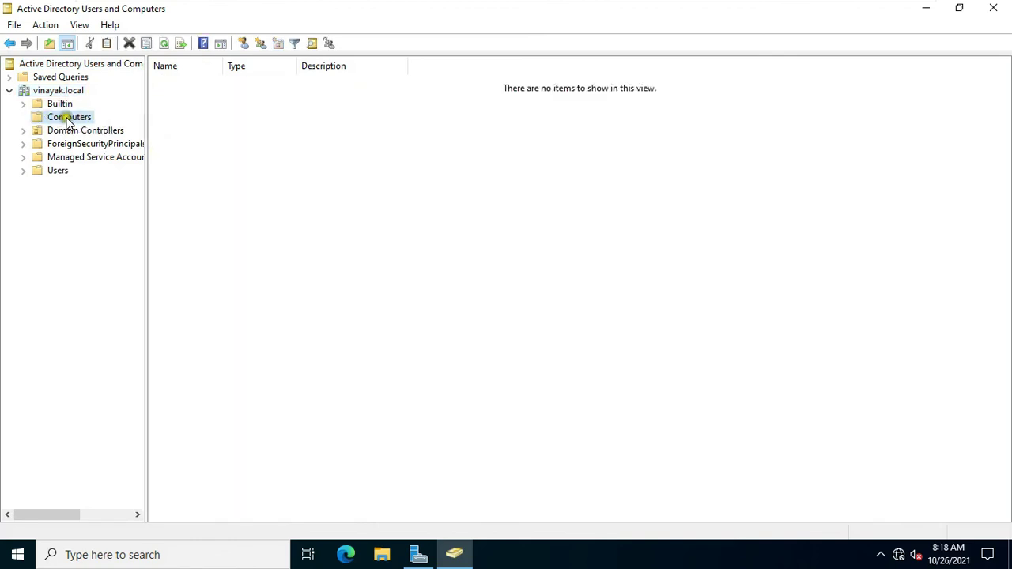
left_click(69, 131)
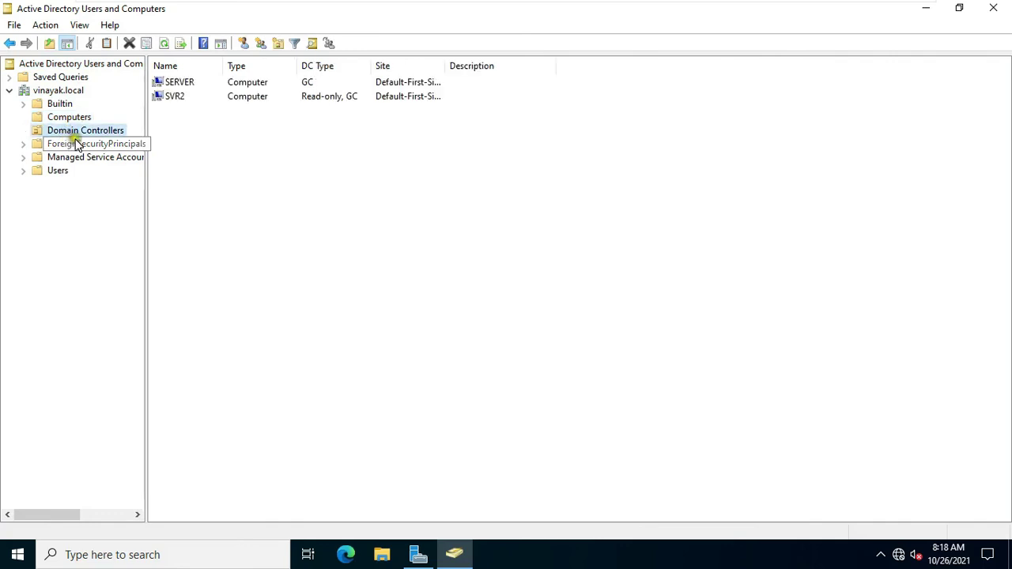
left_click(176, 98)
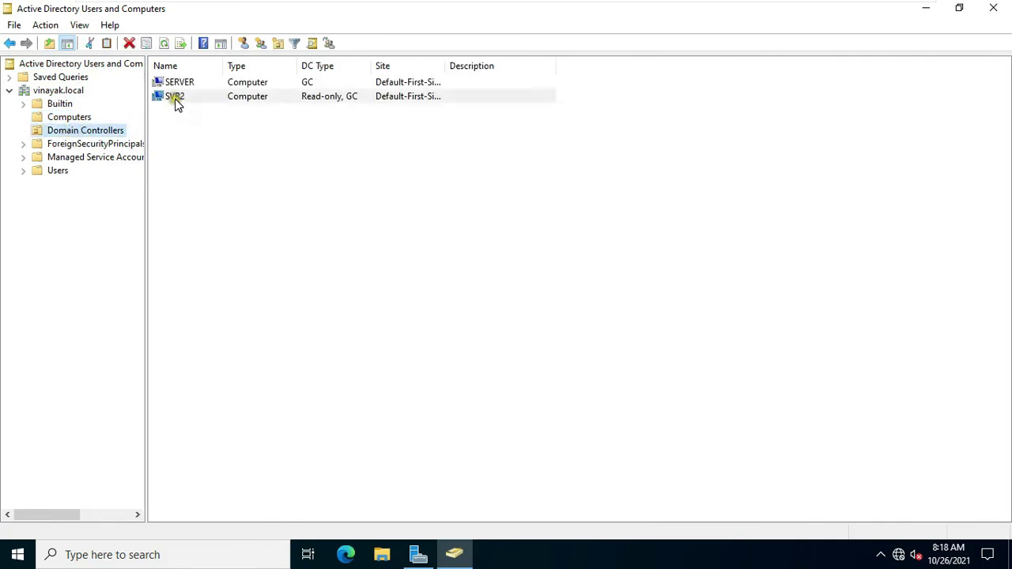
left_click_drag(371, 66, 461, 65)
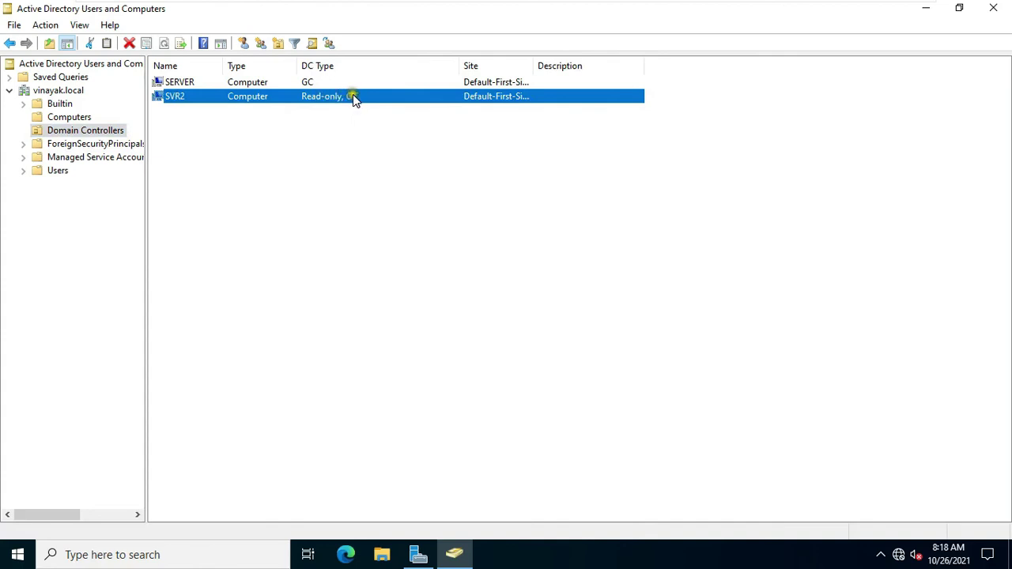
Show SVR2's Password Replication Policy with Allowed RODC Password Replication Group selected as Allow
right_click(254, 98)
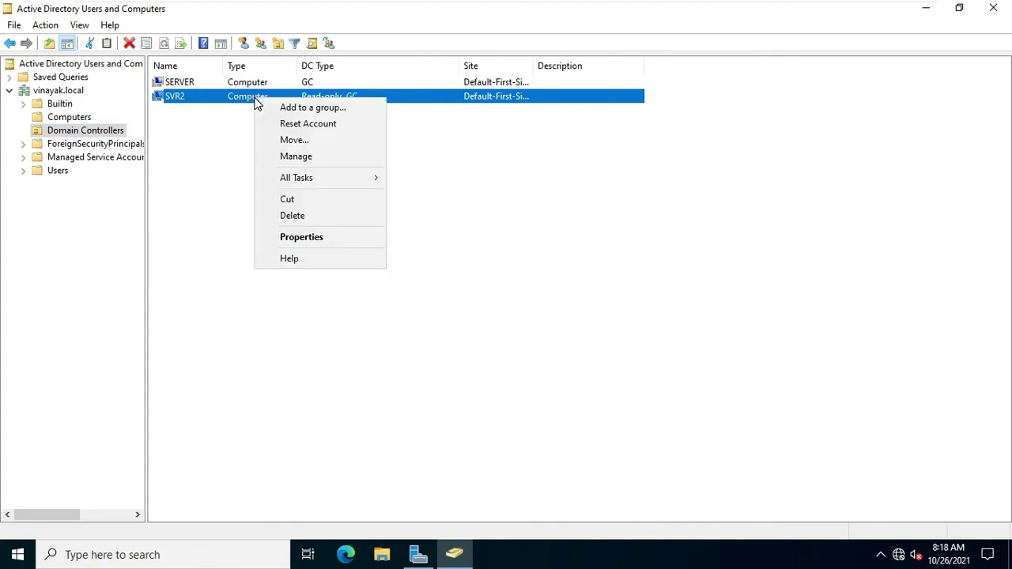
left_click(325, 236)
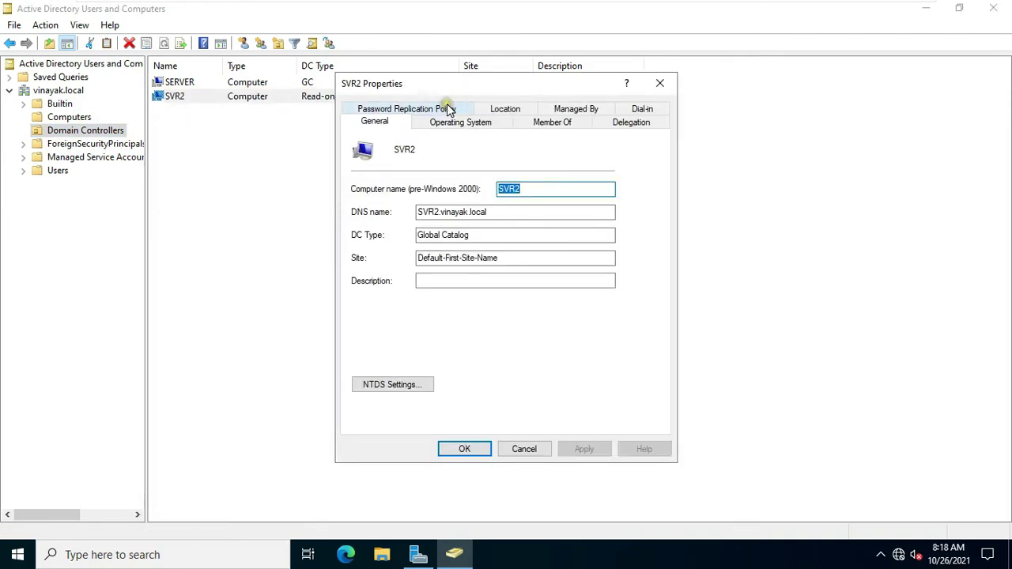
left_click(447, 108)
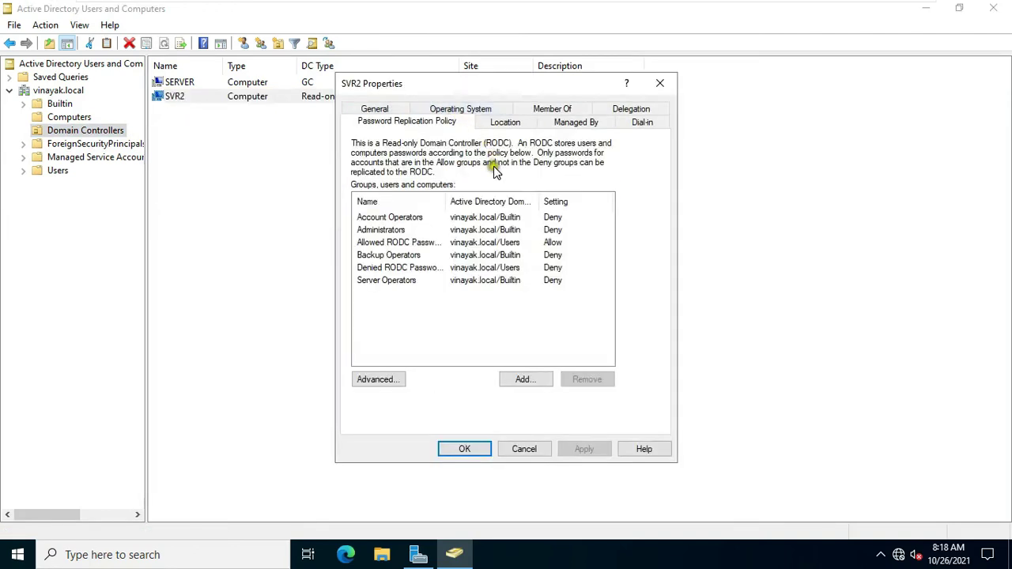
left_click(399, 246)
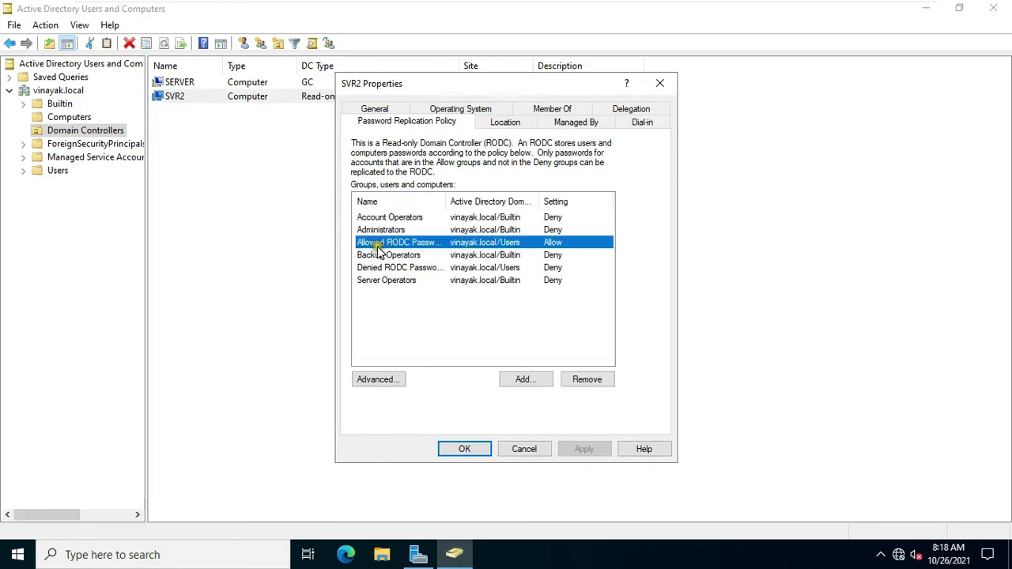